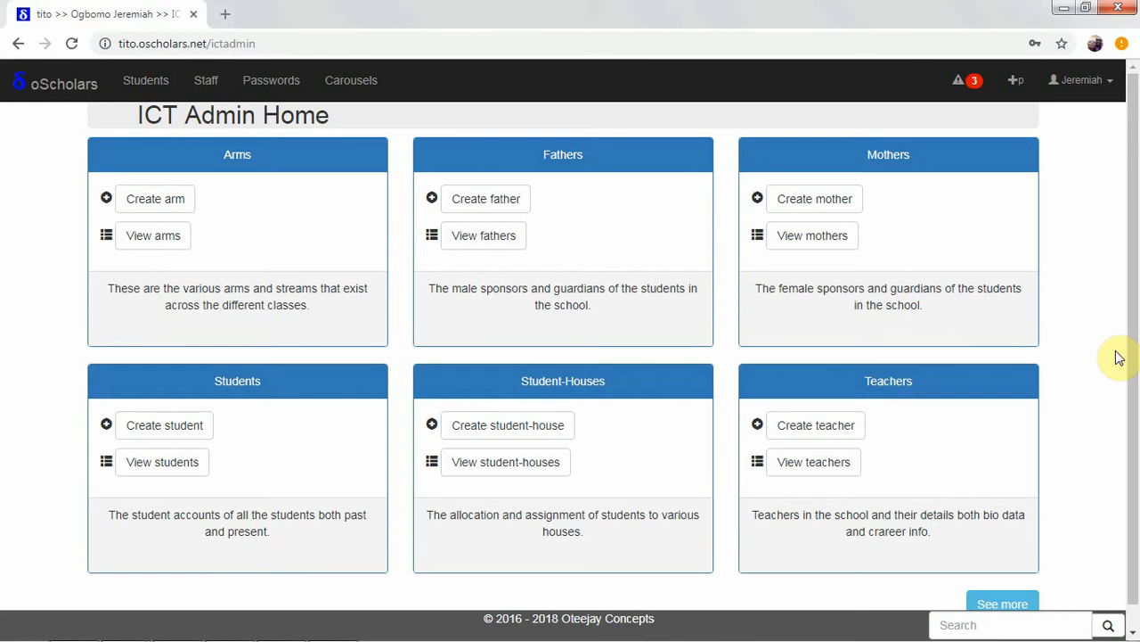
Show the remaining modules on the ICT admin home page and open the form for creating a term.
drag(1134, 344, 1134, 418)
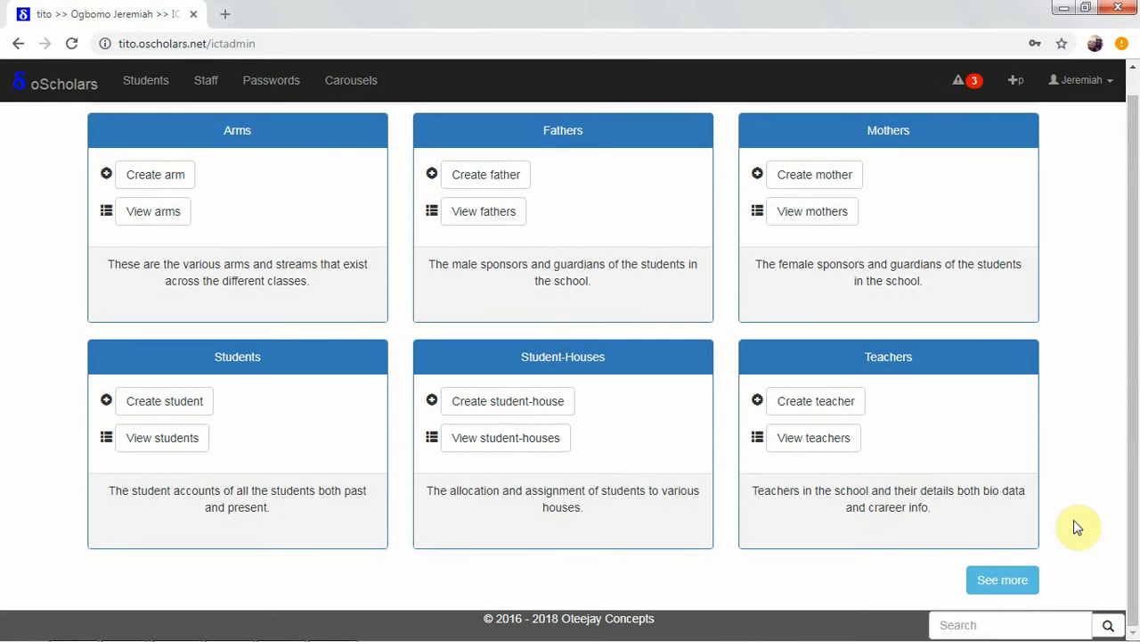
click(1018, 582)
click(1136, 258)
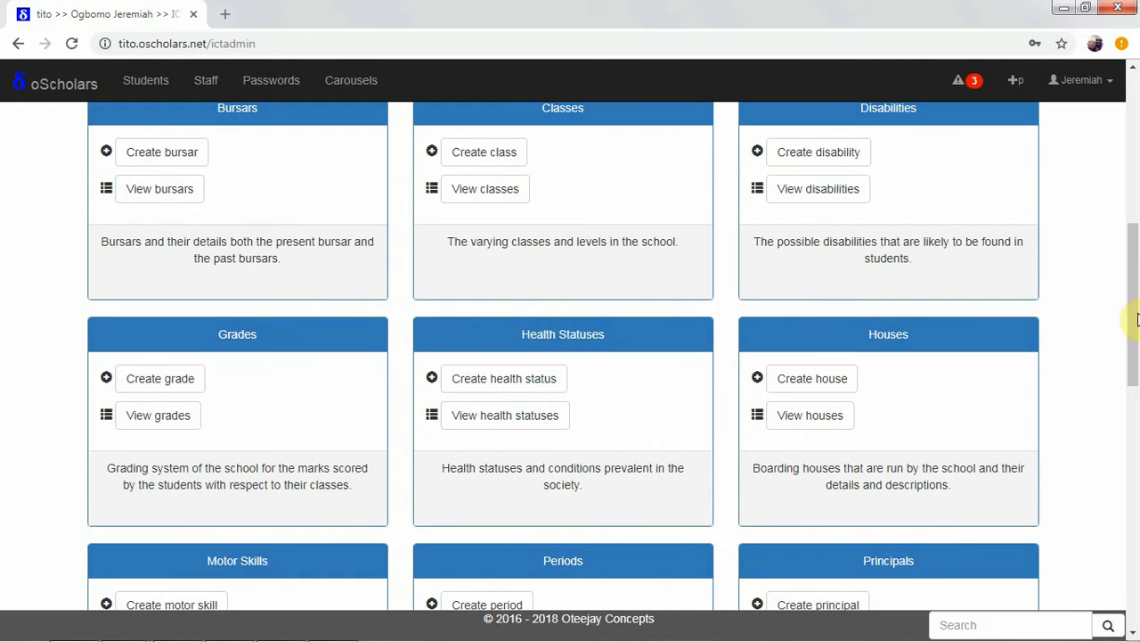
click(1135, 392)
click(1133, 570)
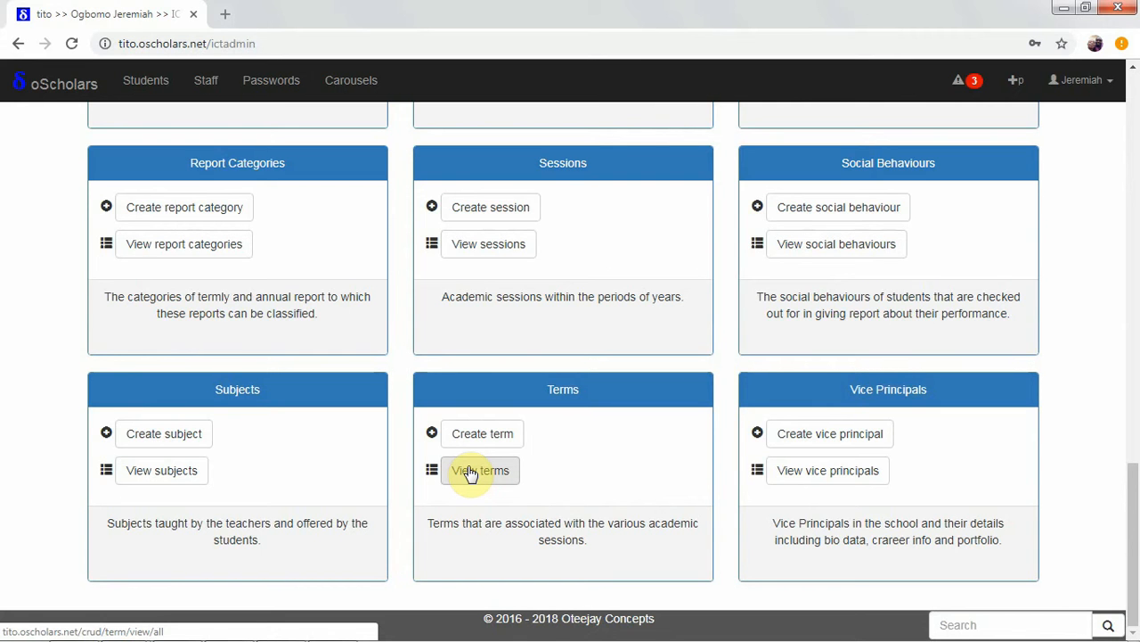
click(478, 437)
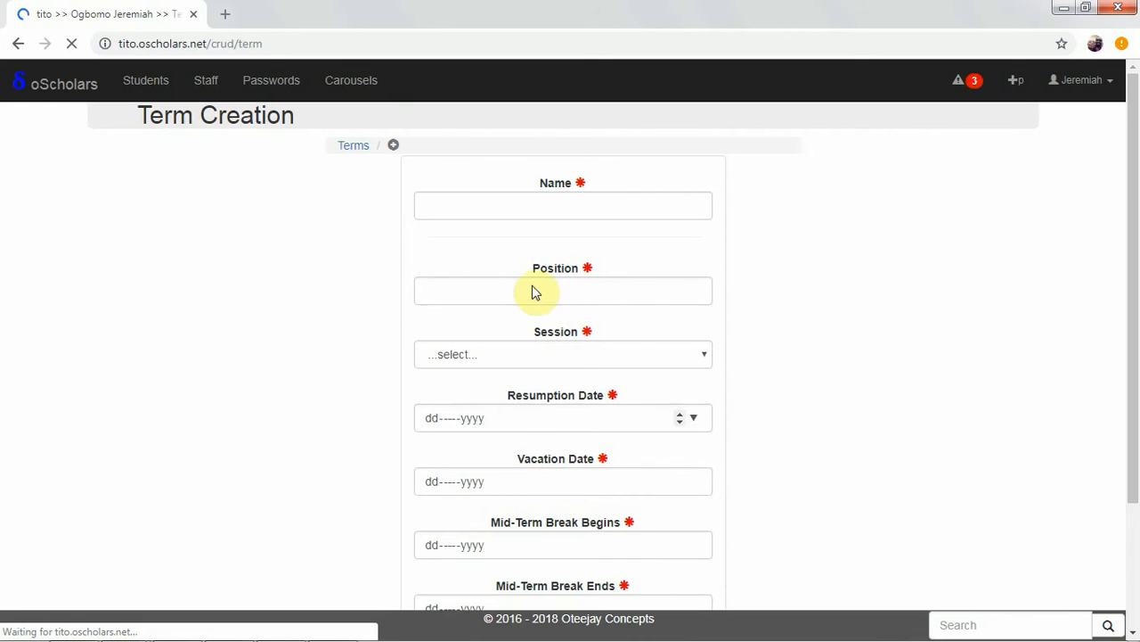
Name the new term Second Term and set its position to 2.
click(522, 205)
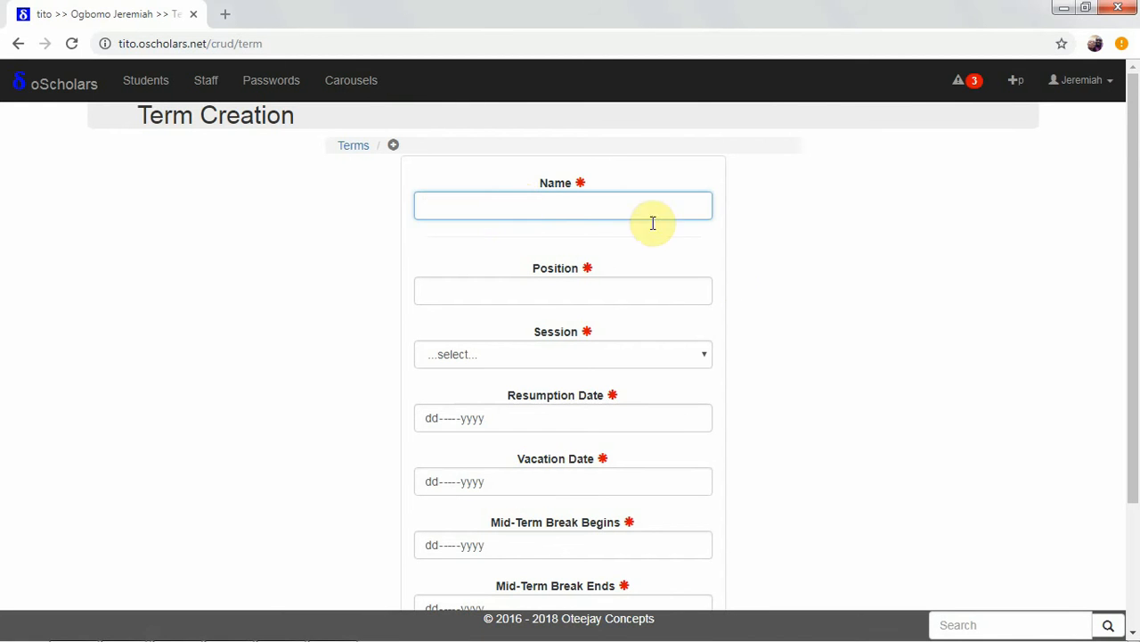
click(1074, 245)
drag(1137, 249, 1138, 112)
click(682, 202)
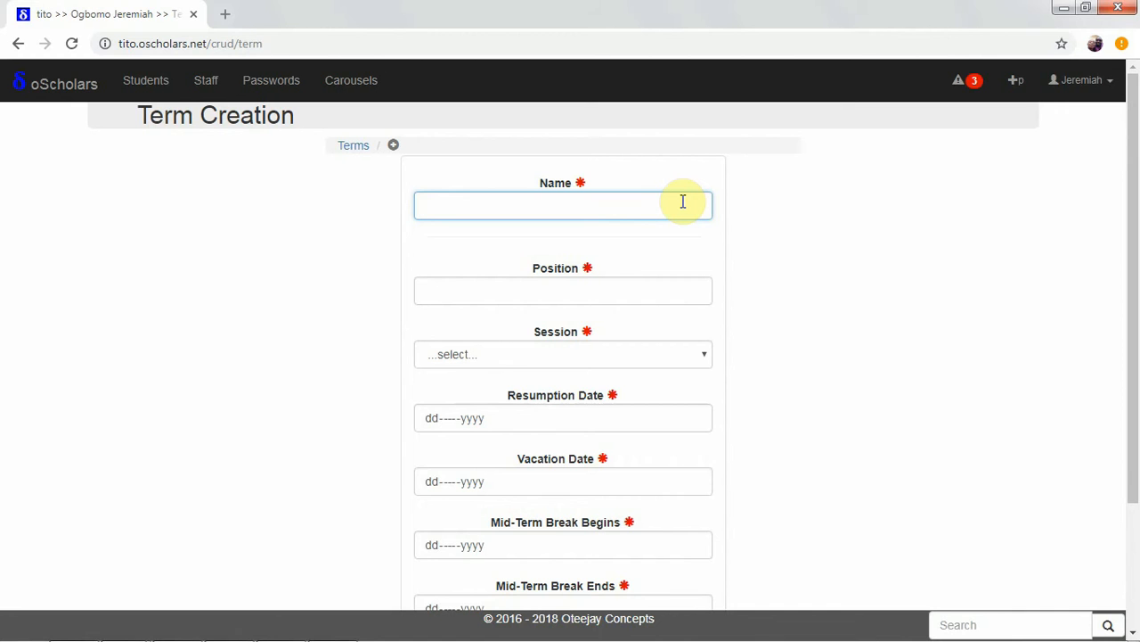
text(Second Term)
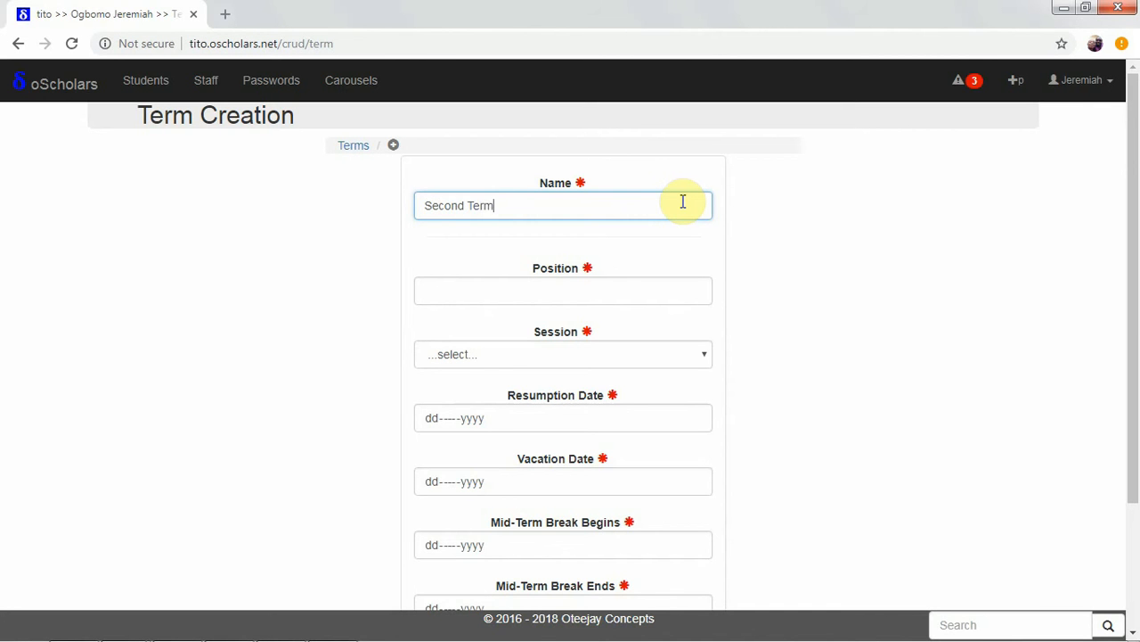
click(622, 291)
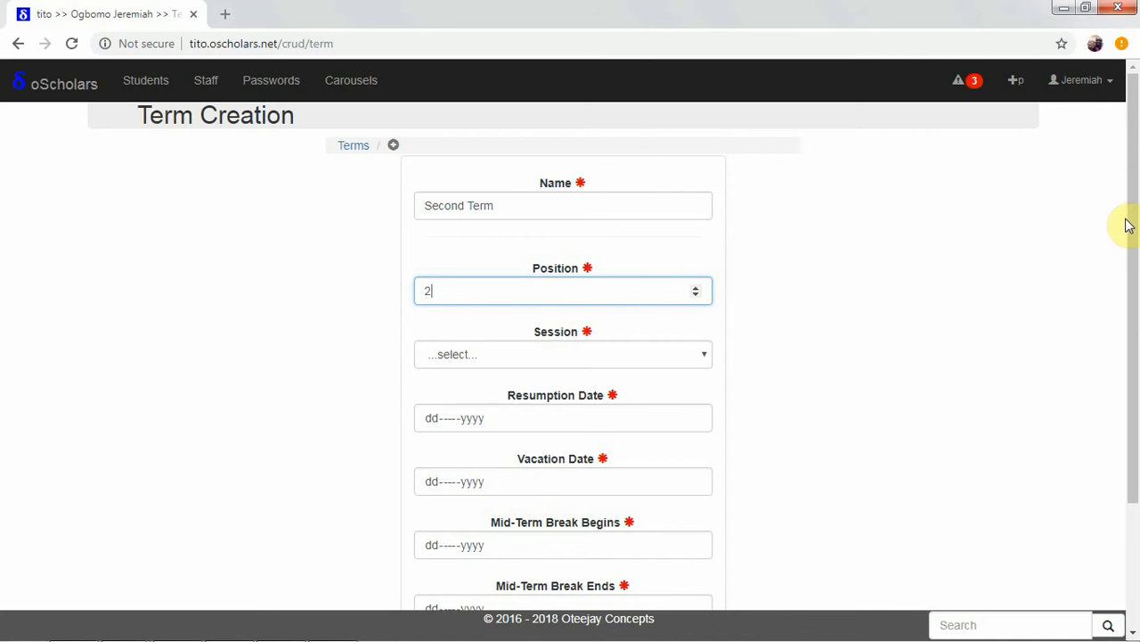
Assign the new term to the 2017/2018 session.
drag(1133, 216, 1128, 349)
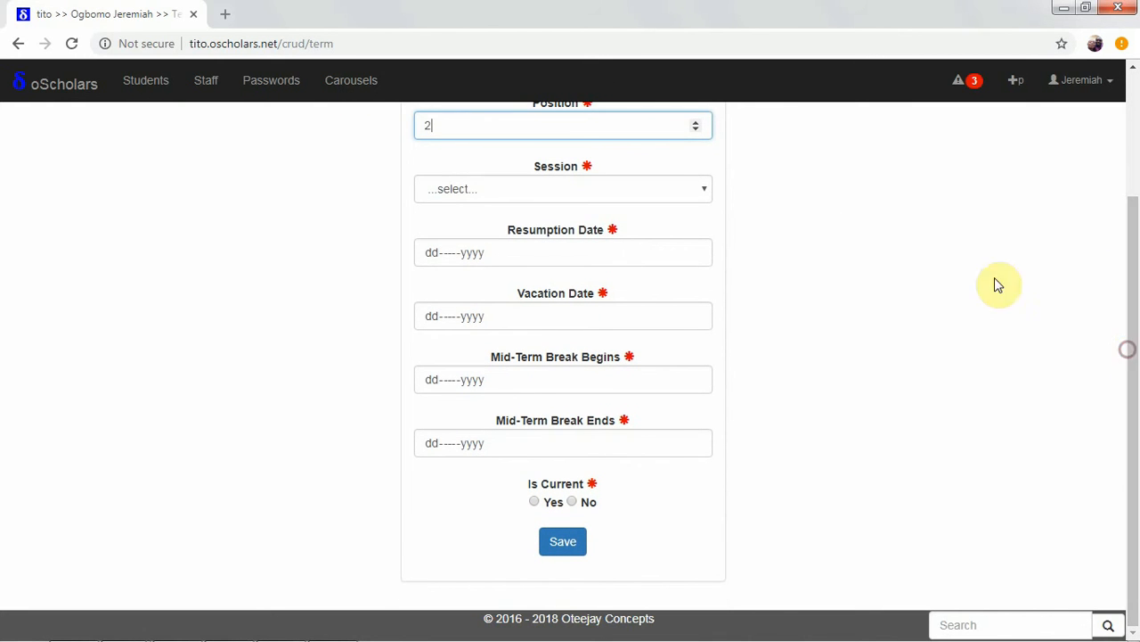
click(668, 191)
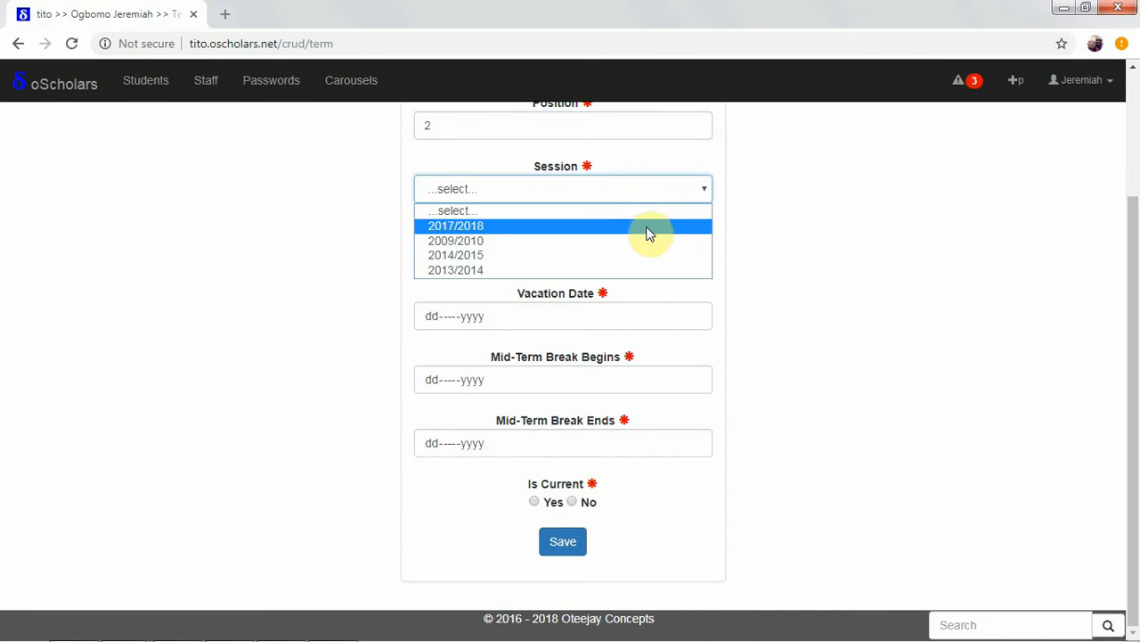
click(647, 229)
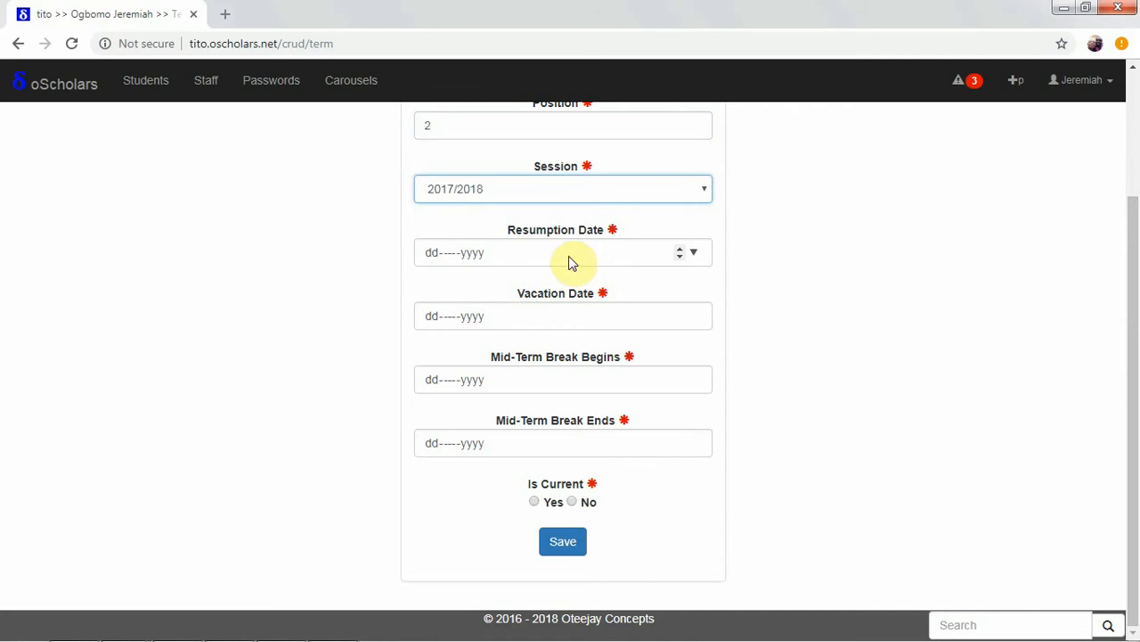
Set the term's resumption date to 08-Jan-2018.
click(431, 254)
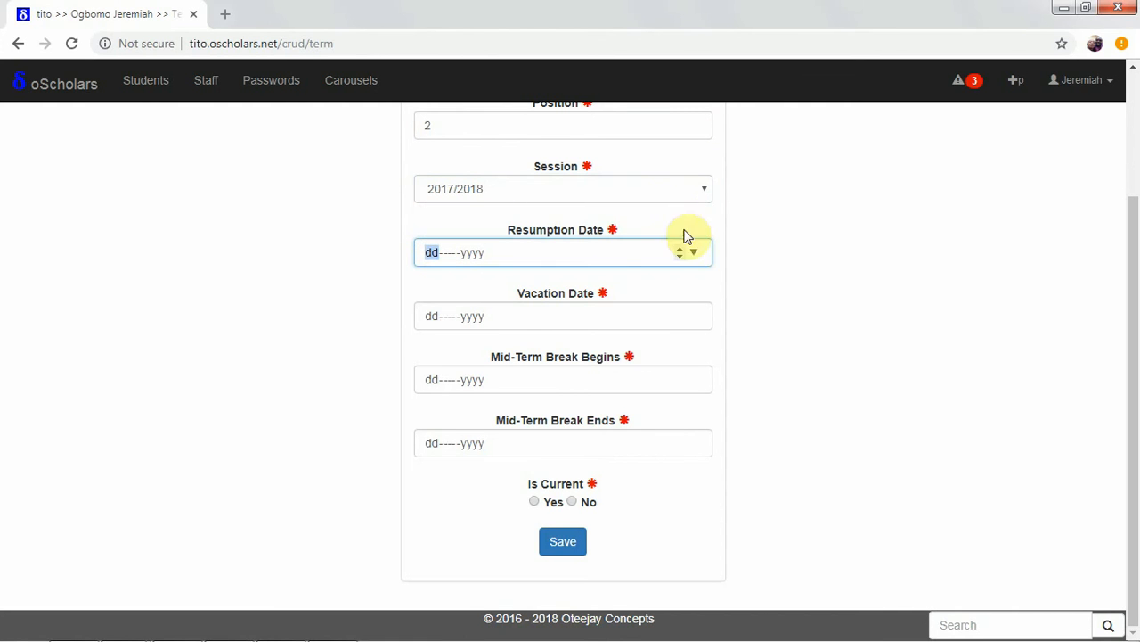
click(694, 254)
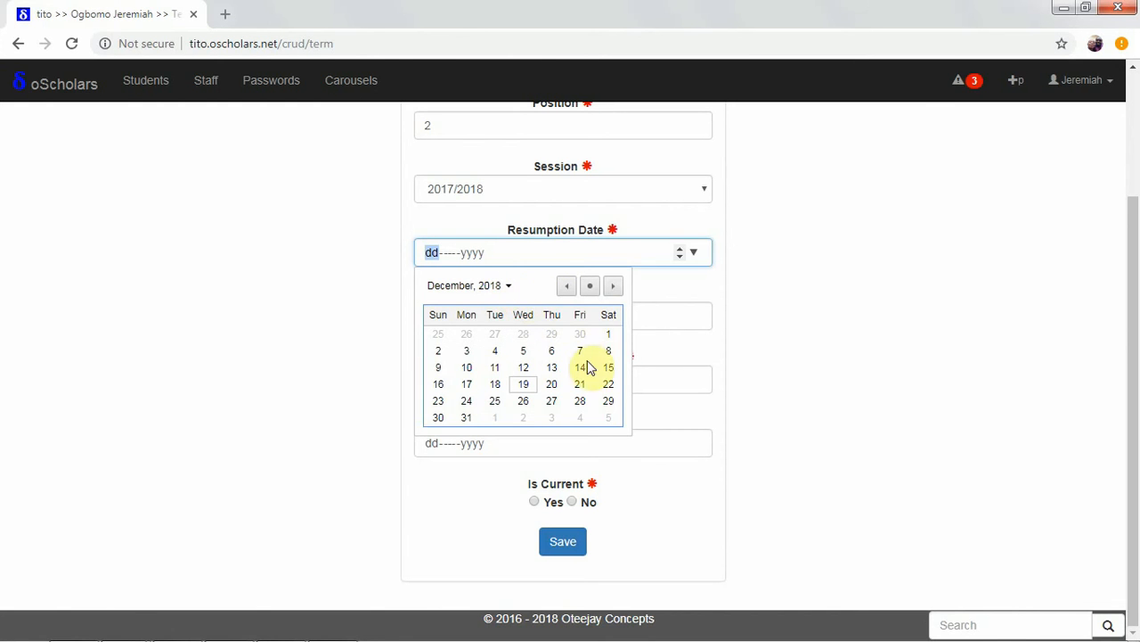
click(507, 286)
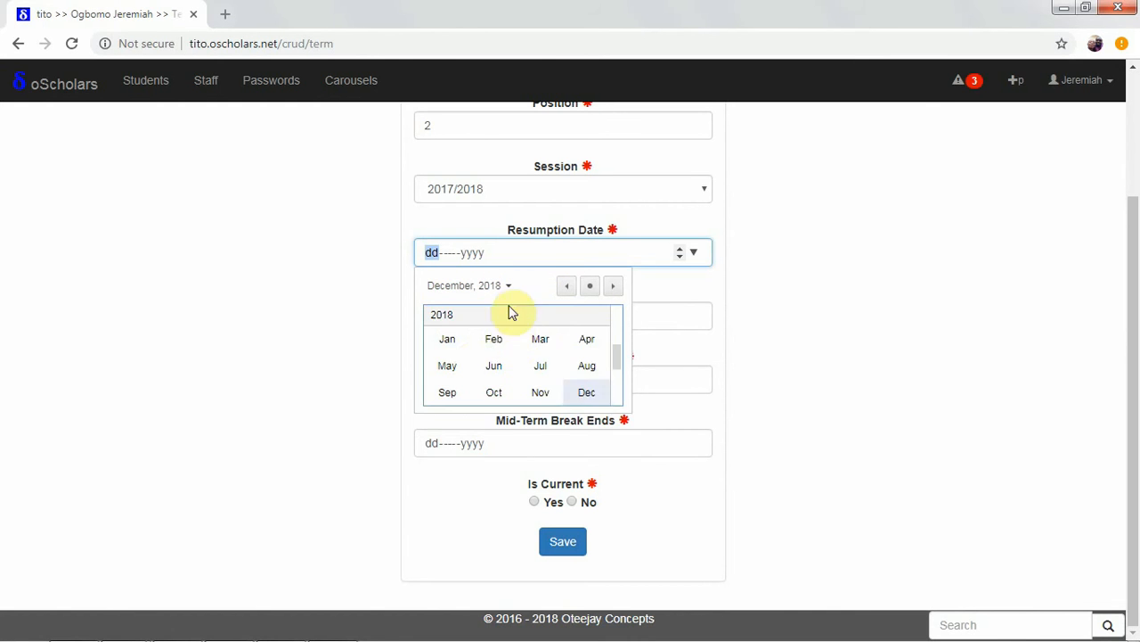
click(449, 339)
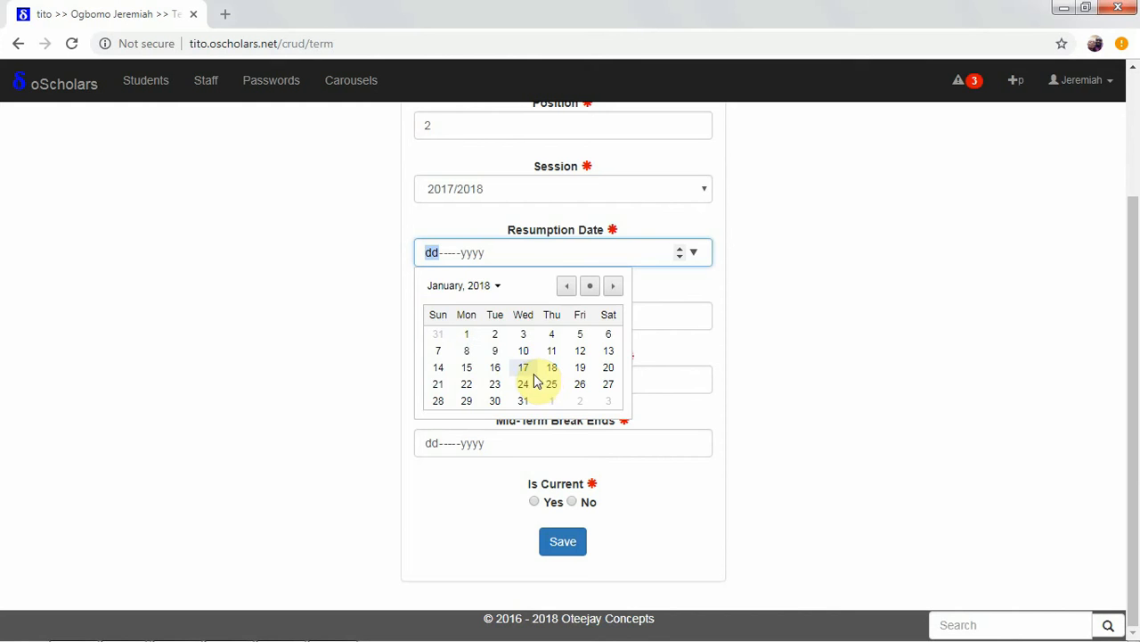
click(466, 352)
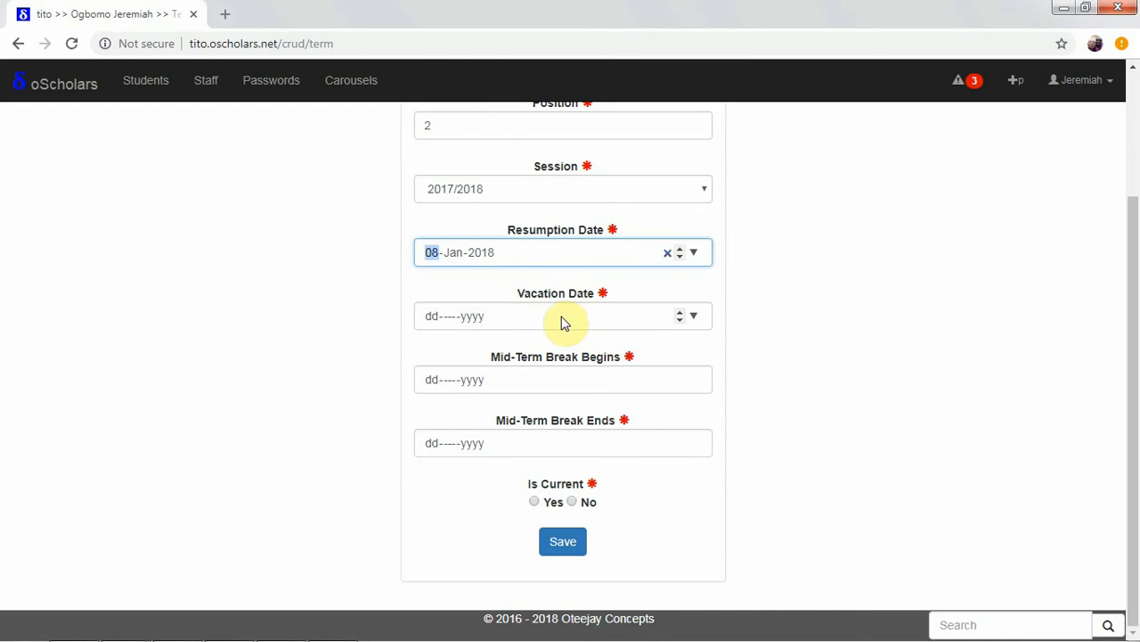
Set the term's vacation date to 30-Mar-2018.
click(695, 319)
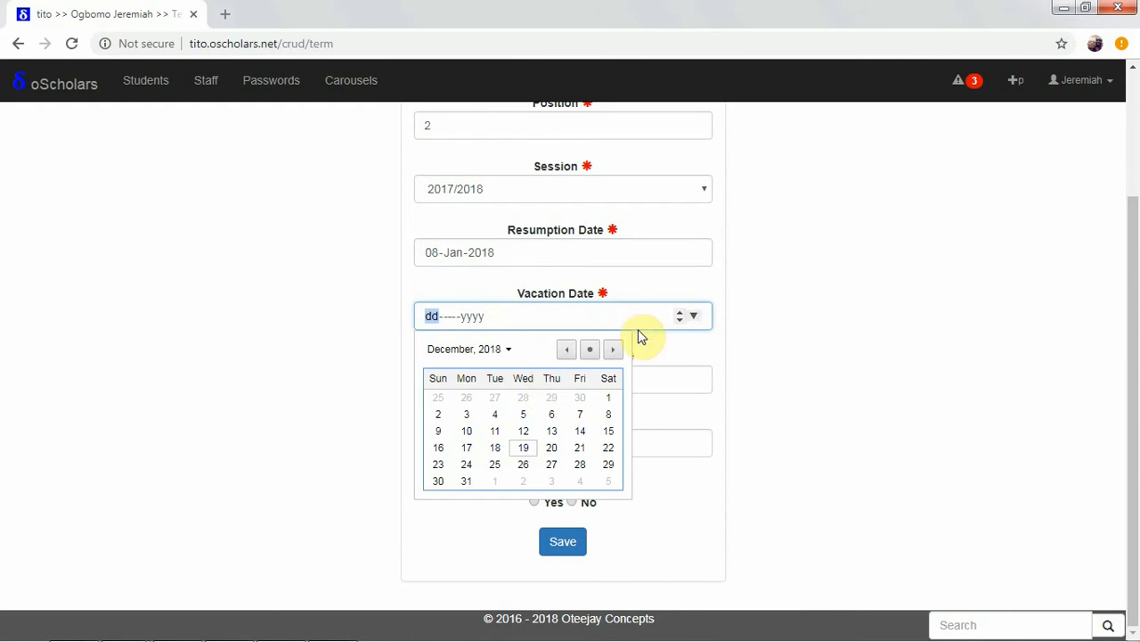
click(505, 351)
click(541, 404)
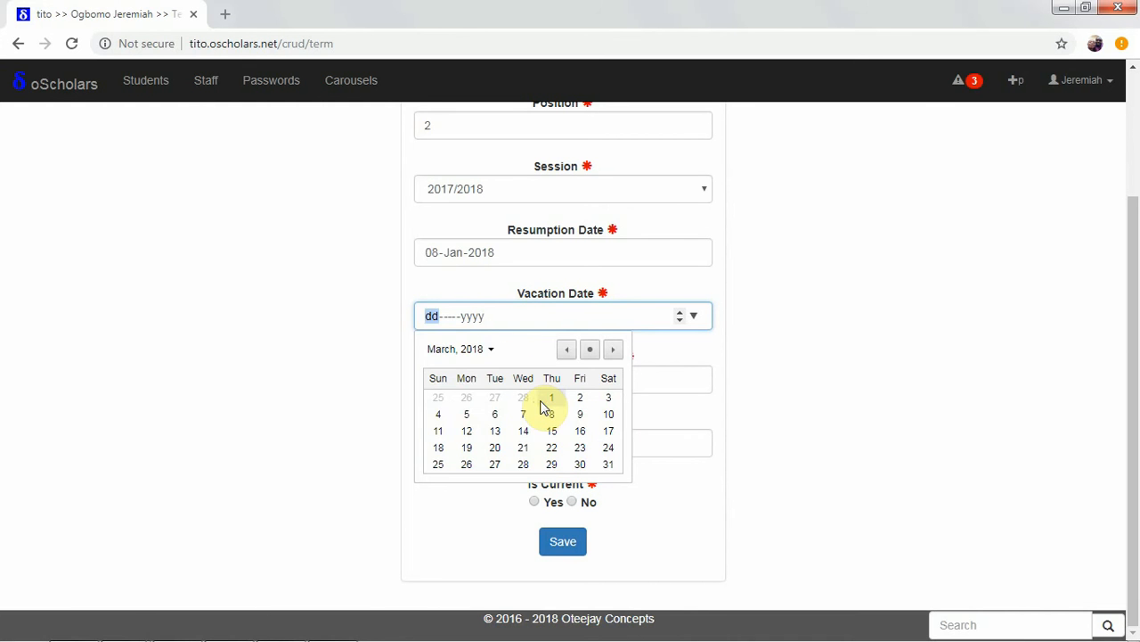
click(580, 465)
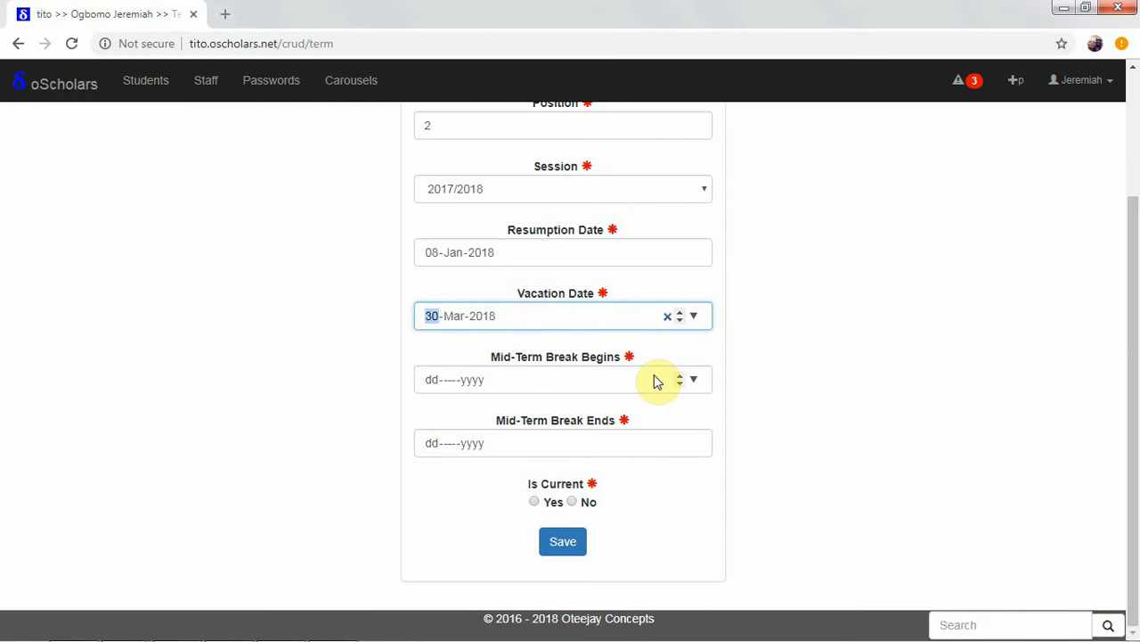
Set the beginning of the mid-term break to 03-Feb-2019.
click(694, 380)
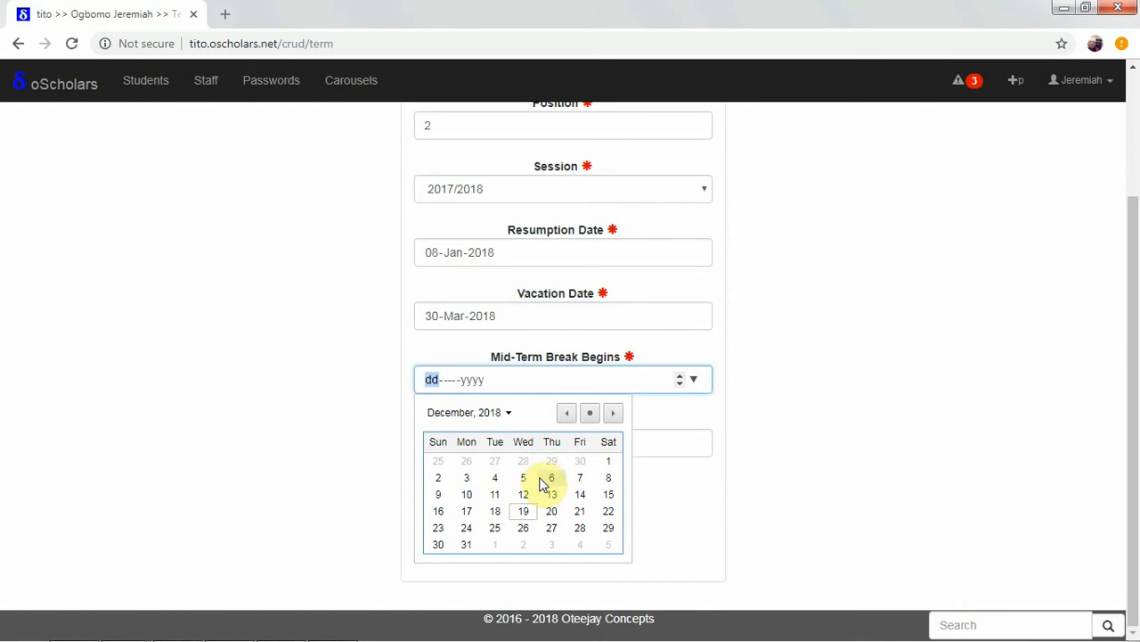
click(549, 543)
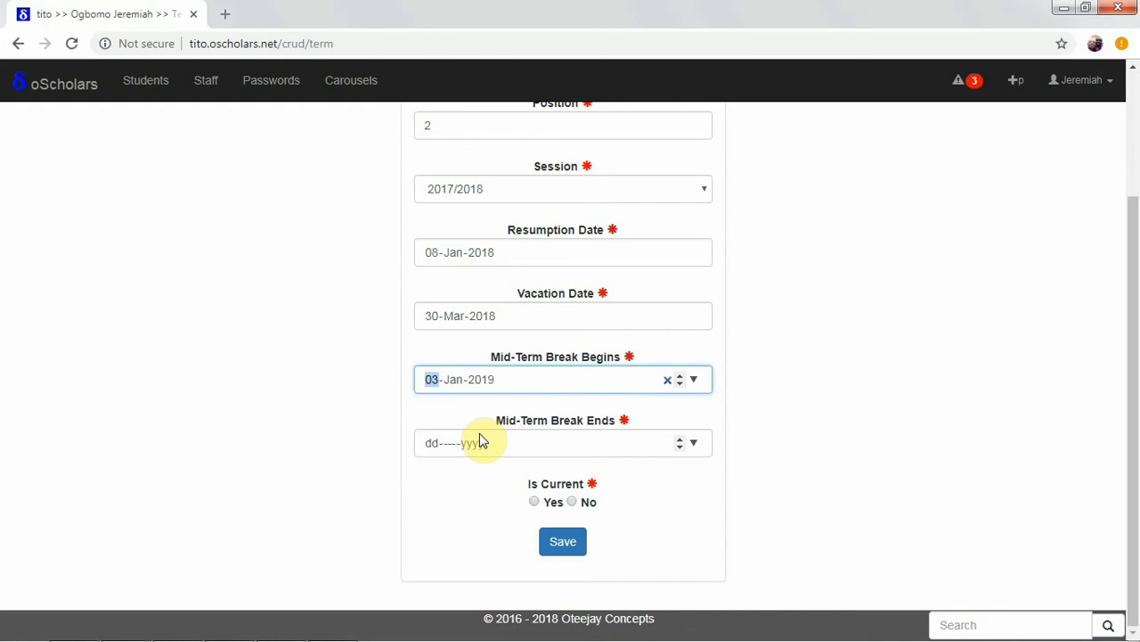
click(457, 381)
key(Up)
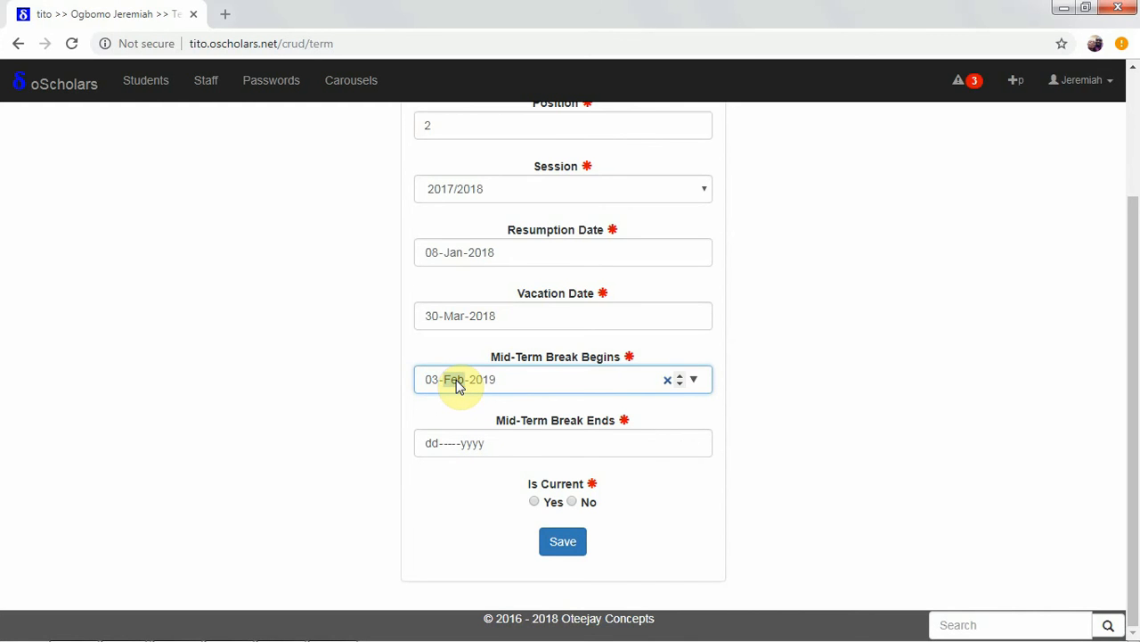
Set the end of the mid-term break to 09-Feb-2018 and change the day the break begins to 08.
click(694, 445)
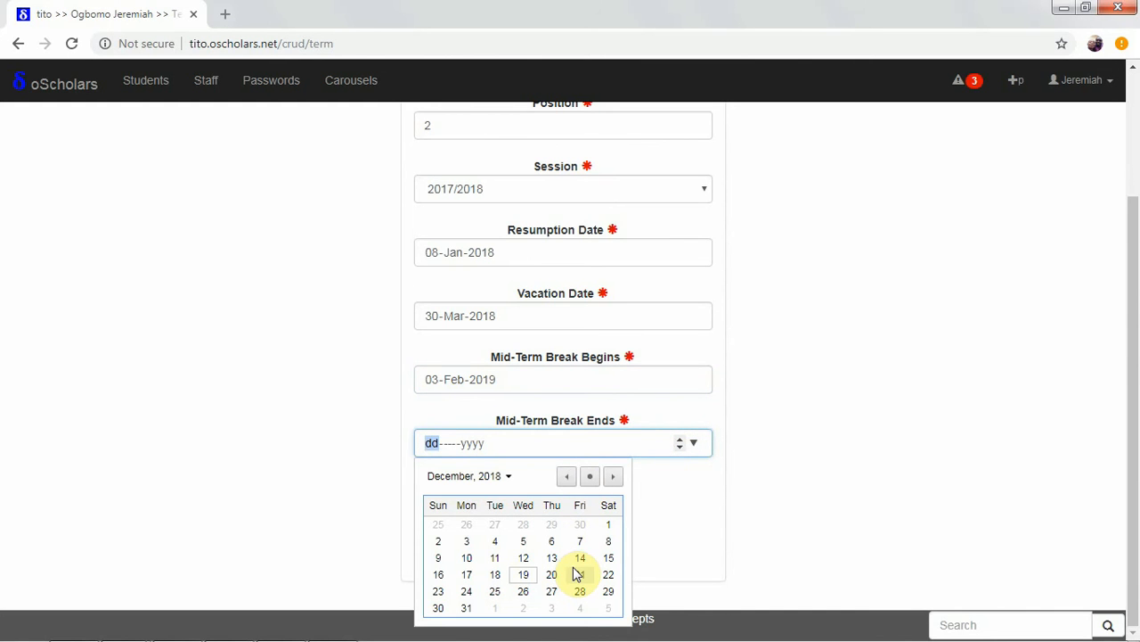
click(507, 477)
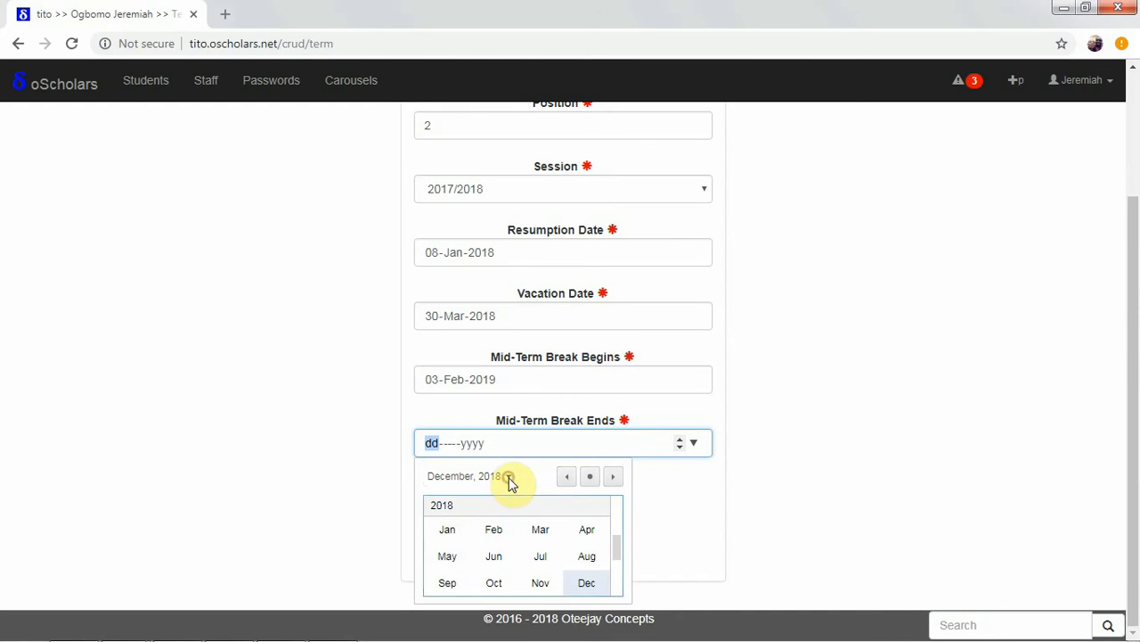
click(493, 534)
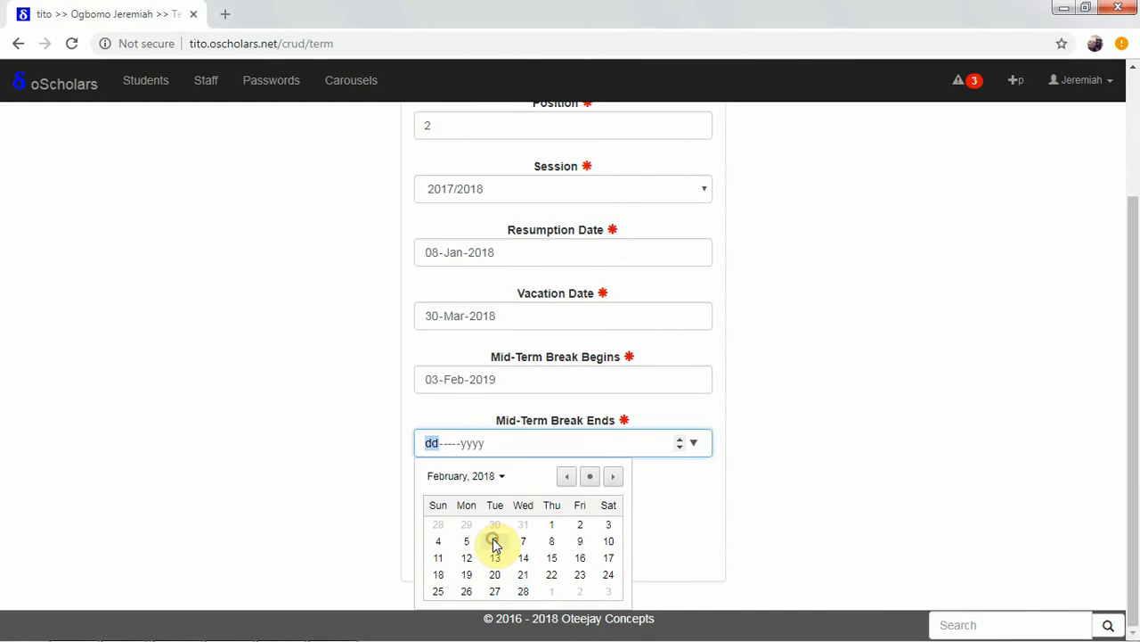
click(577, 541)
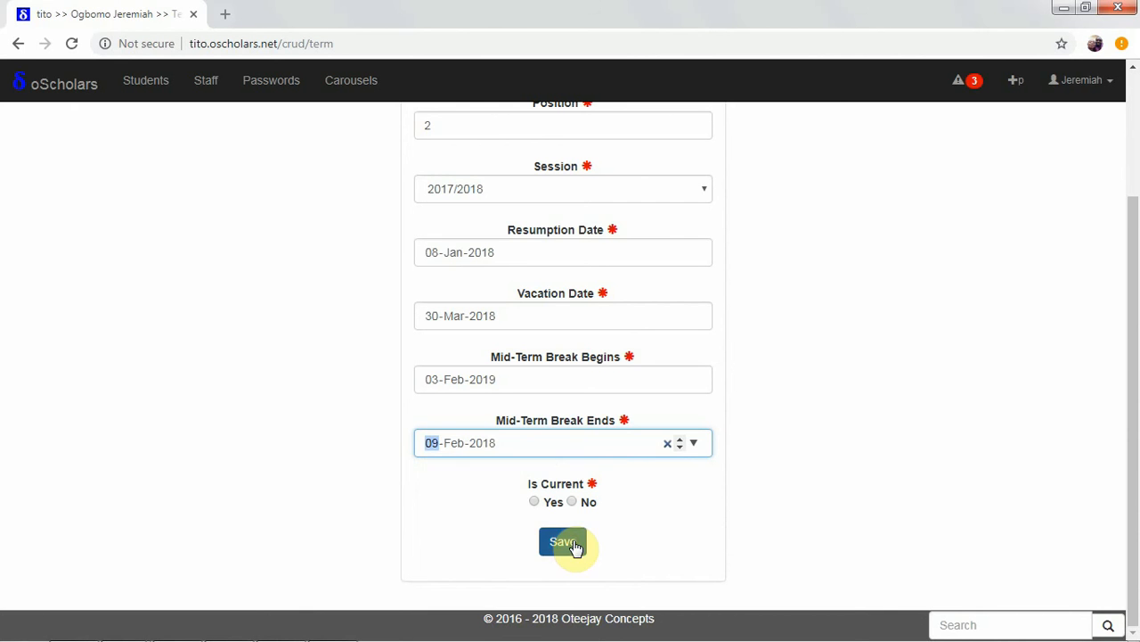
click(439, 378)
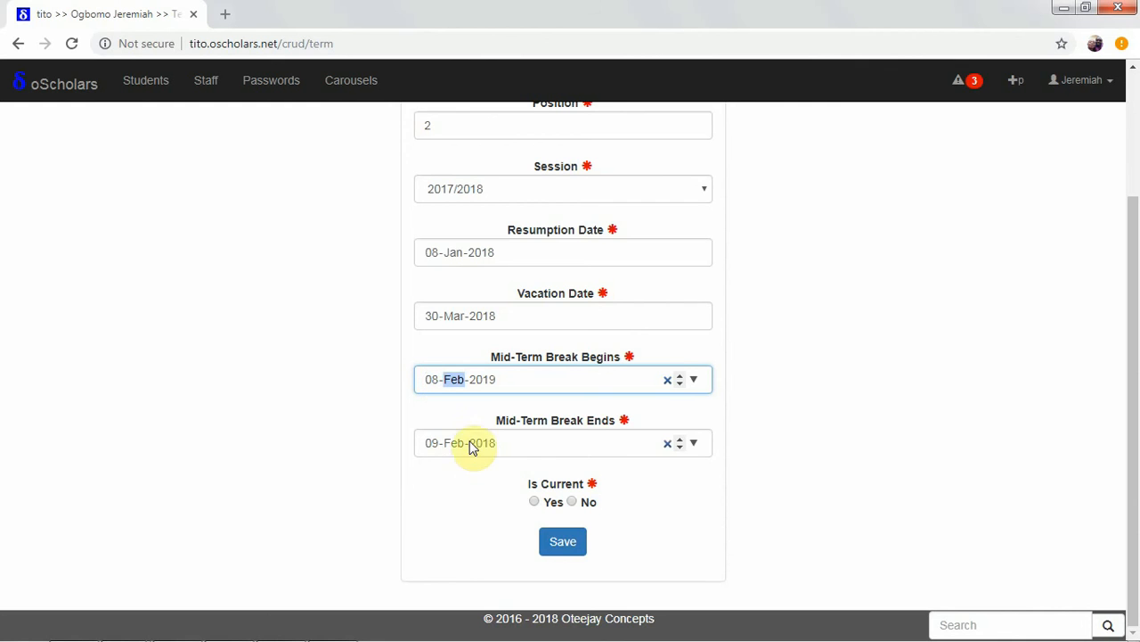
Mark the term as not current, check the entries and save the term.
click(590, 500)
drag(1139, 356, 1138, 461)
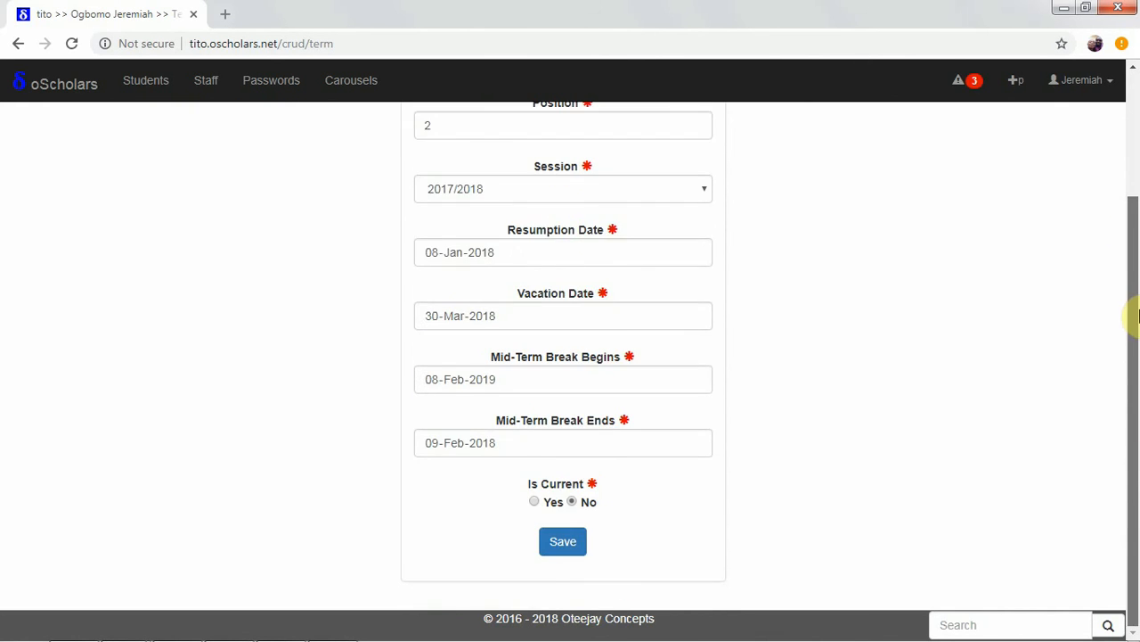
drag(1132, 313, 1134, 205)
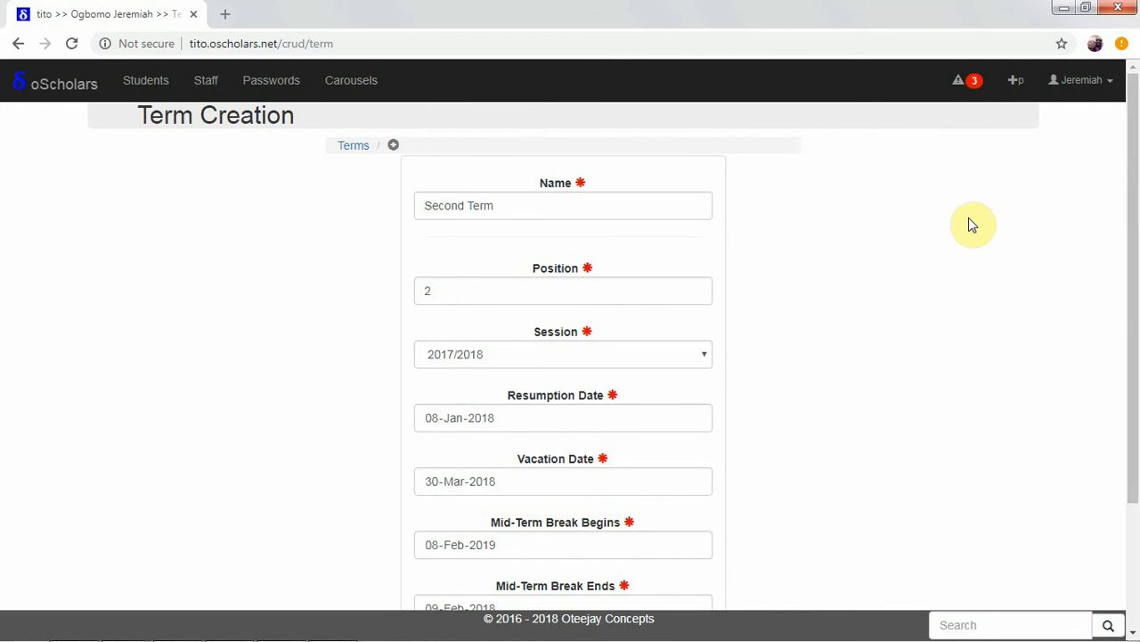
drag(1132, 247, 1133, 396)
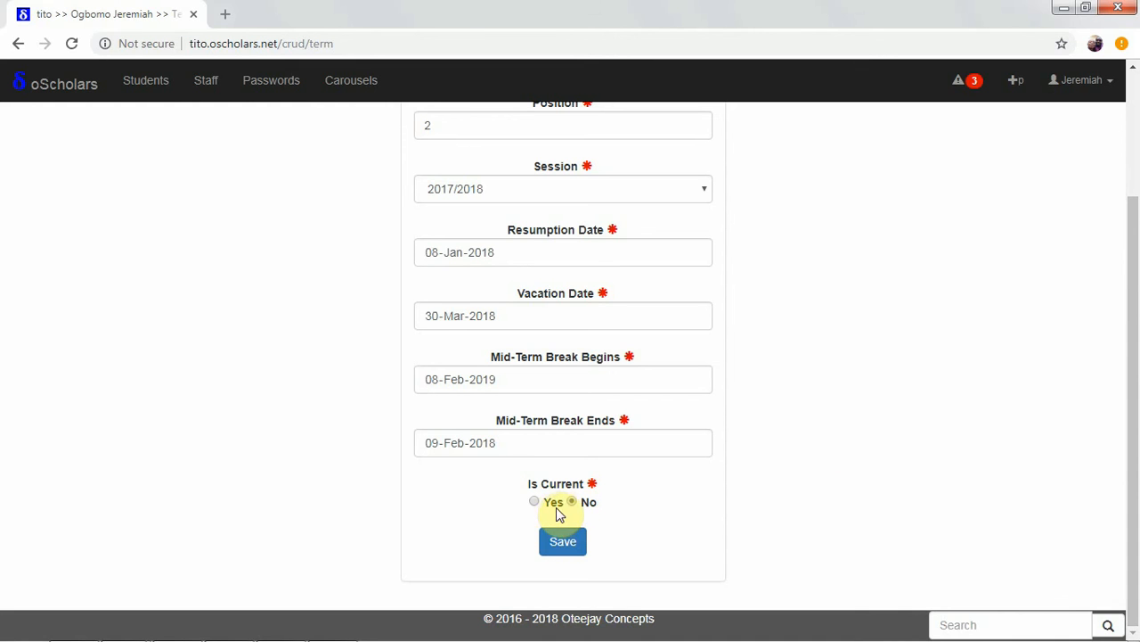
click(562, 546)
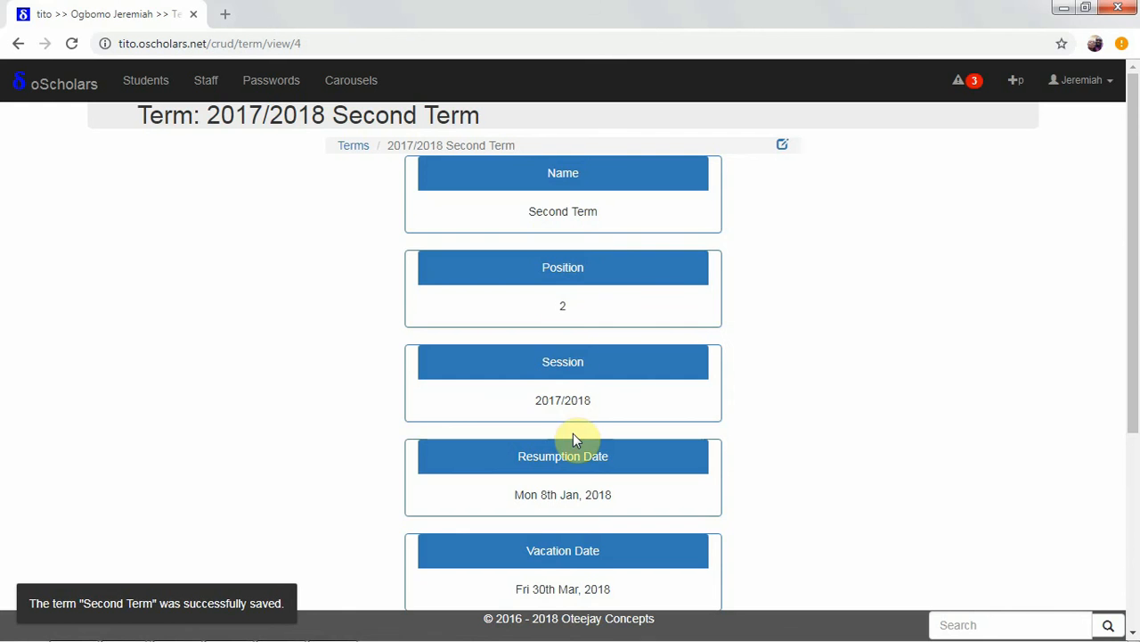
Review the saved term's details and open the list of all terms.
drag(1132, 229, 1134, 430)
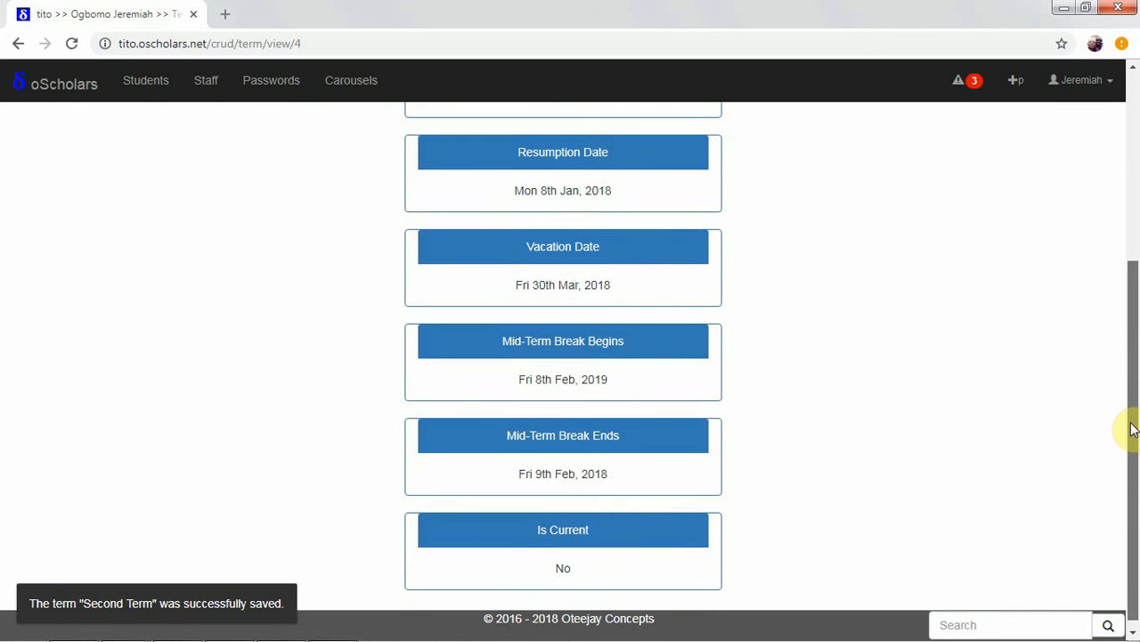
scroll(1133, 402, up, 1)
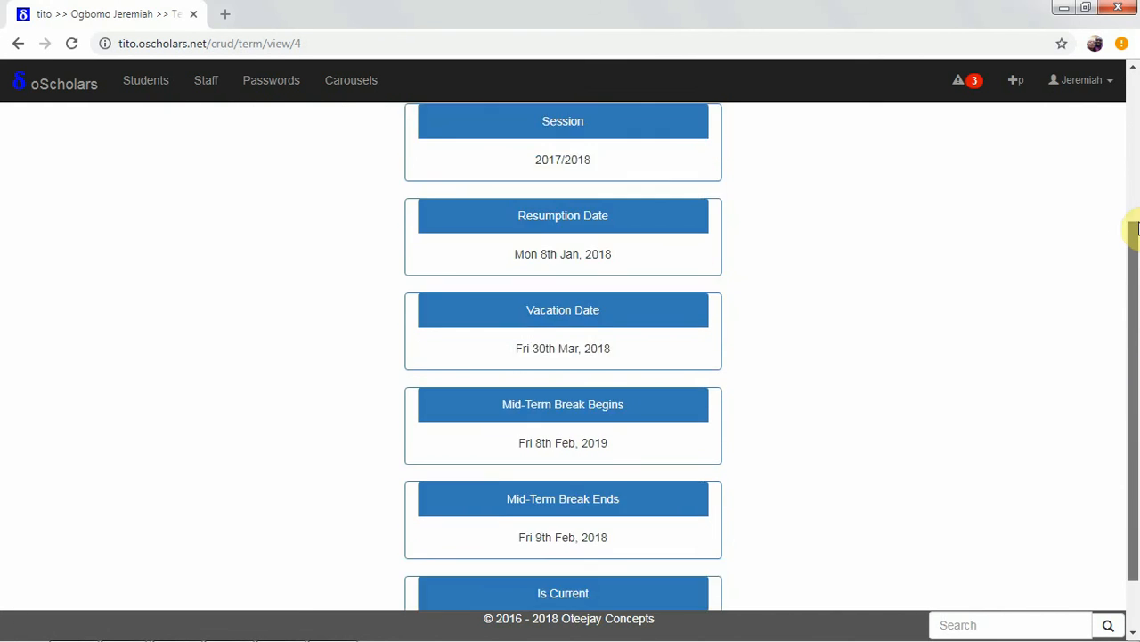
scroll(1132, 229, up, 3)
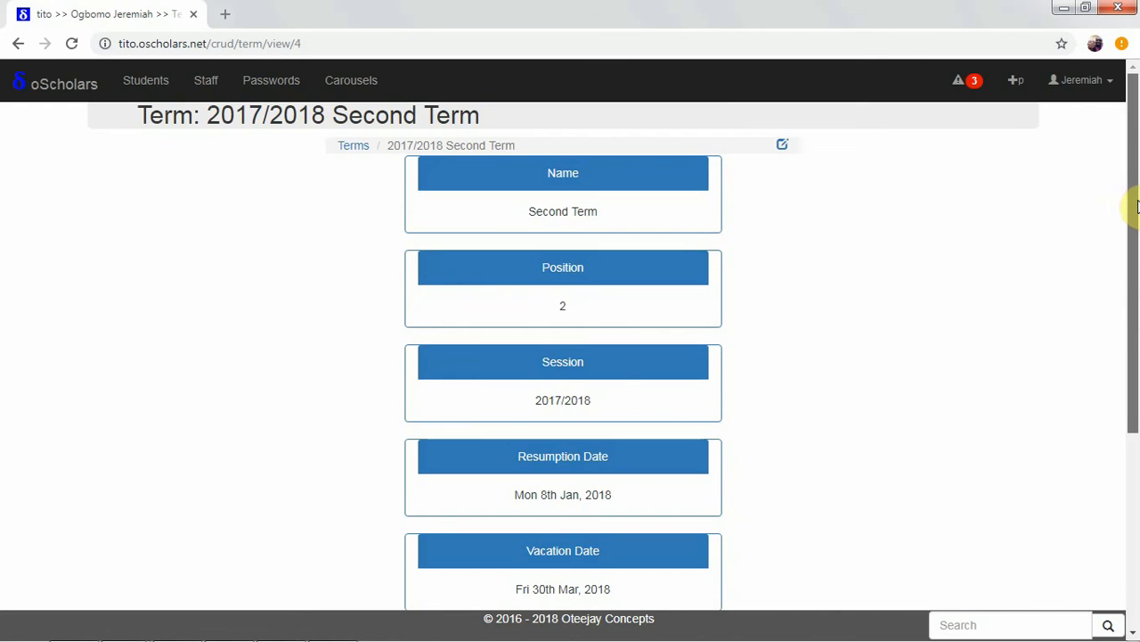
click(357, 150)
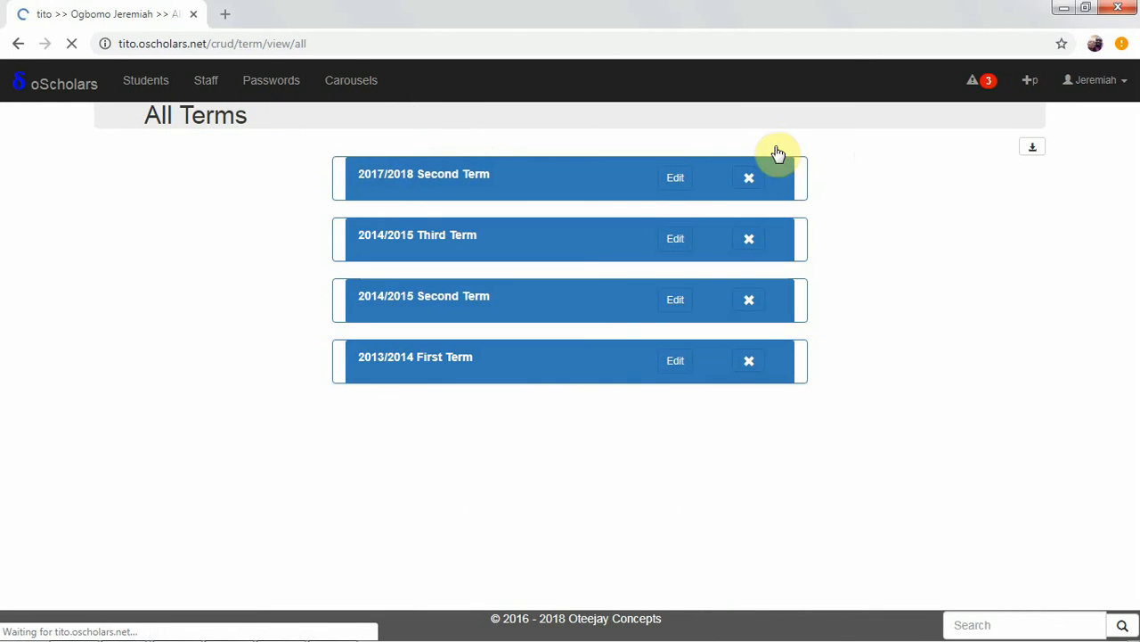